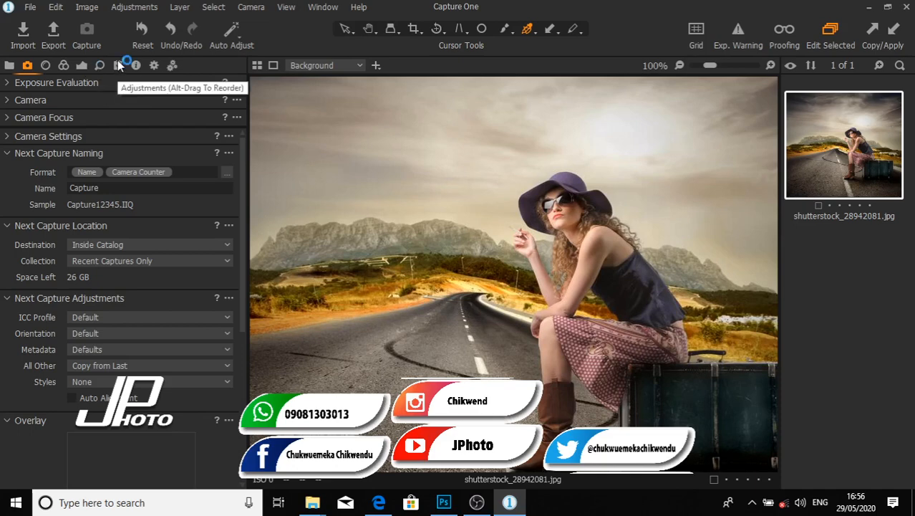
# Step: Open the color tools and look through the Color Editor, Color Balance and Black & White settings
pyautogui.click(61, 67)
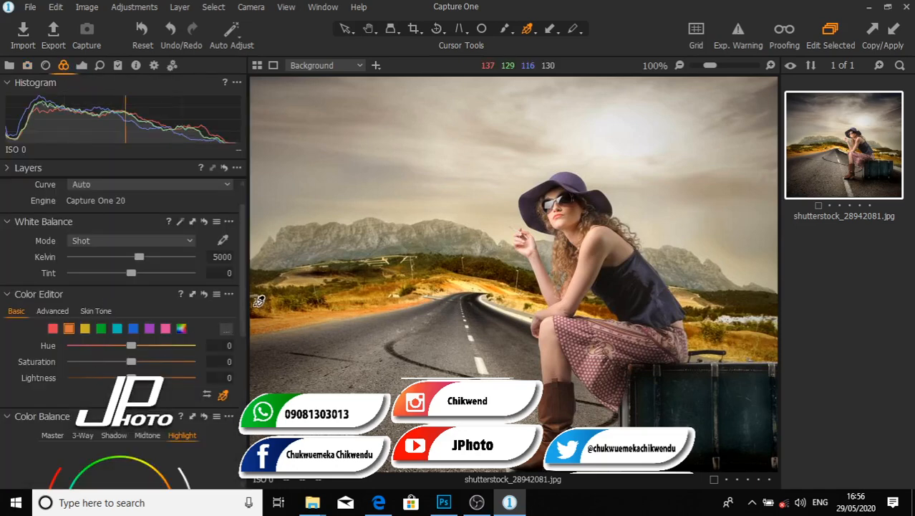
pyautogui.moveTo(243, 301); pyautogui.dragTo(242, 315)
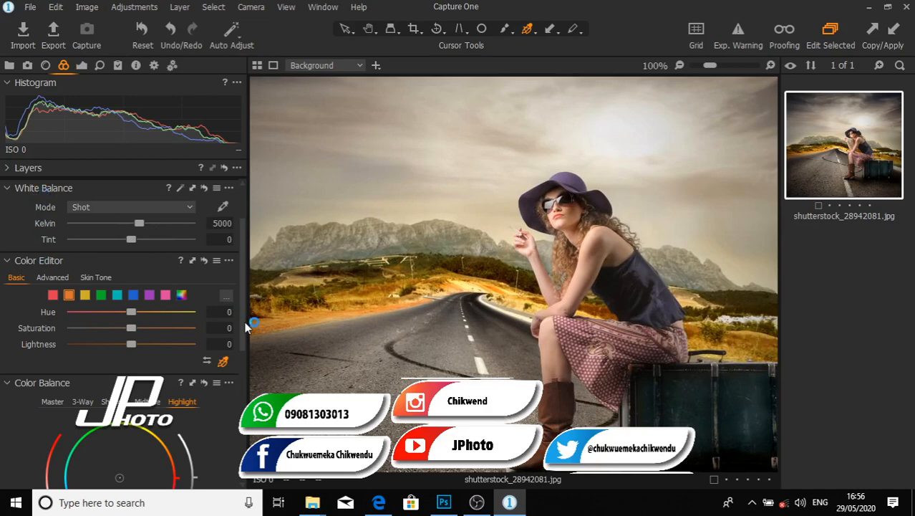
pyautogui.moveTo(244, 324); pyautogui.dragTo(243, 342)
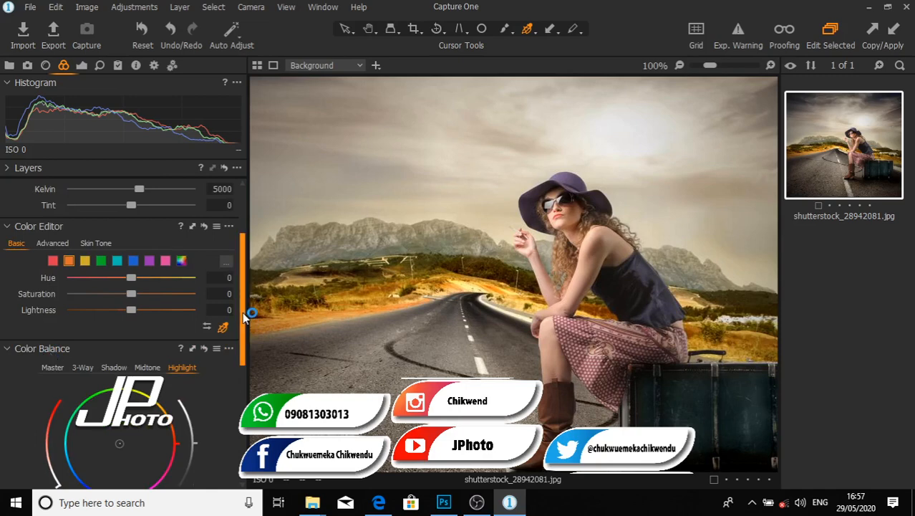
pyautogui.moveTo(244, 317); pyautogui.dragTo(242, 399)
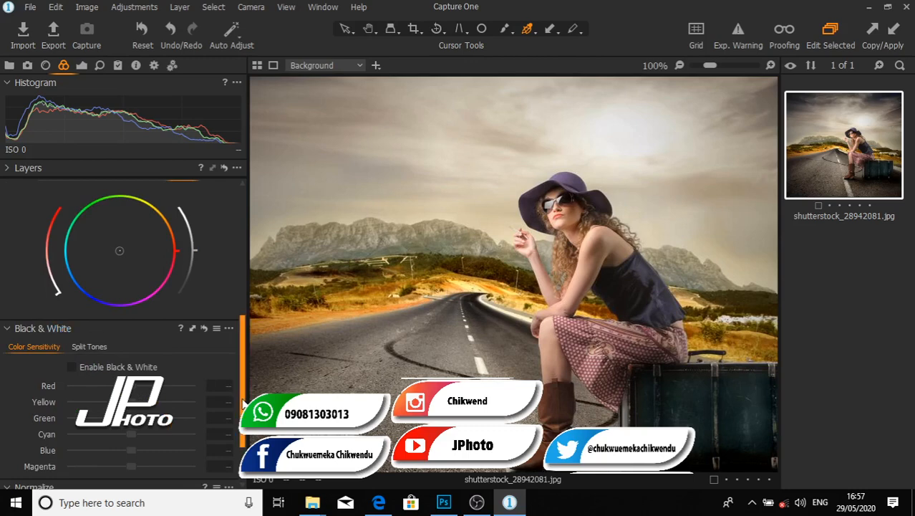
pyautogui.scroll(3, 245, 354)
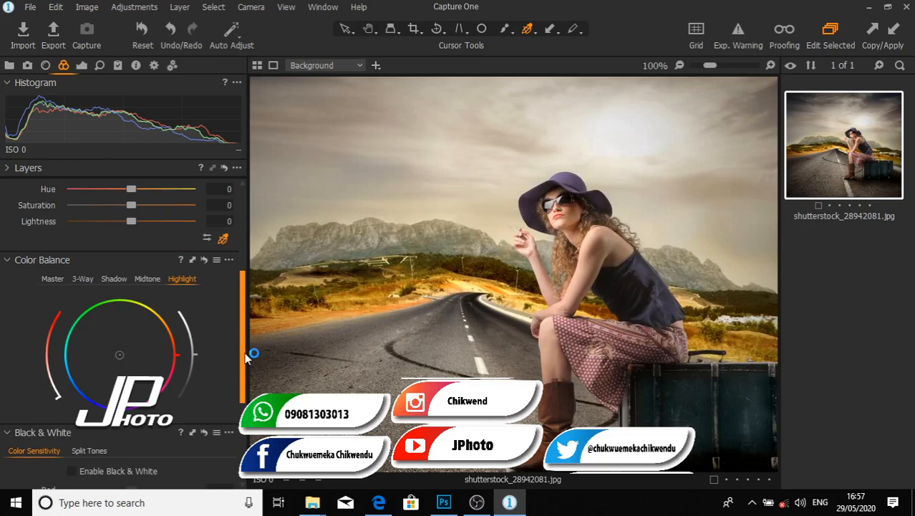
pyautogui.scroll(2, 245, 354)
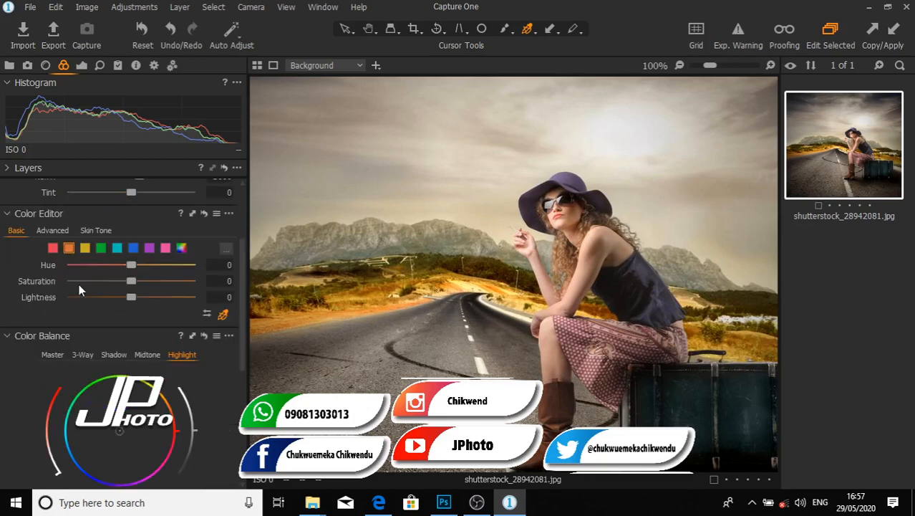
# Step: Sample the woman's purple hat with the Direct Color Editor and set that color range's saturation to 80
pyautogui.click(100, 281)
pyautogui.click(222, 315)
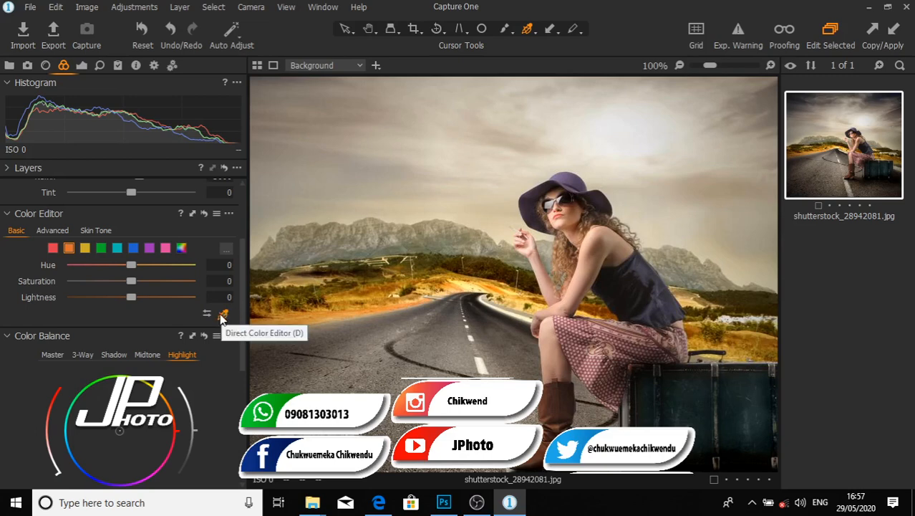
pyautogui.click(223, 317)
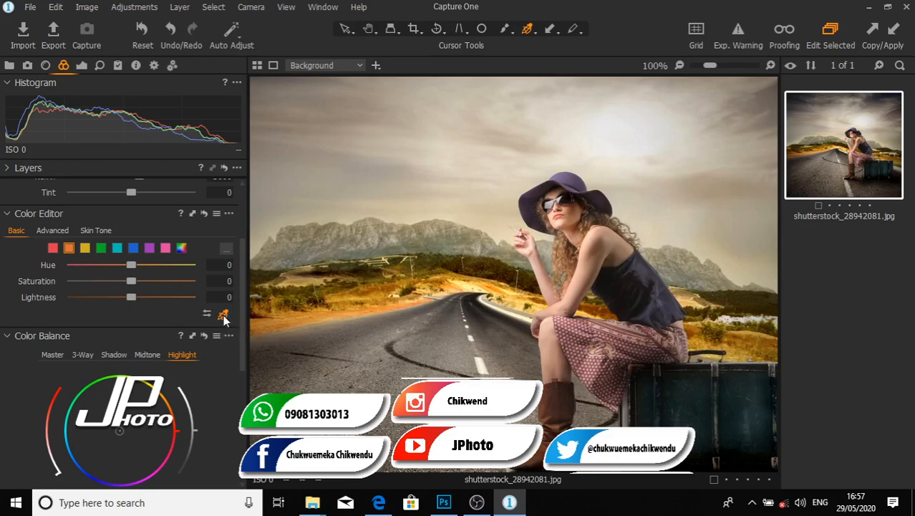
pyautogui.click(222, 318)
pyautogui.click(223, 317)
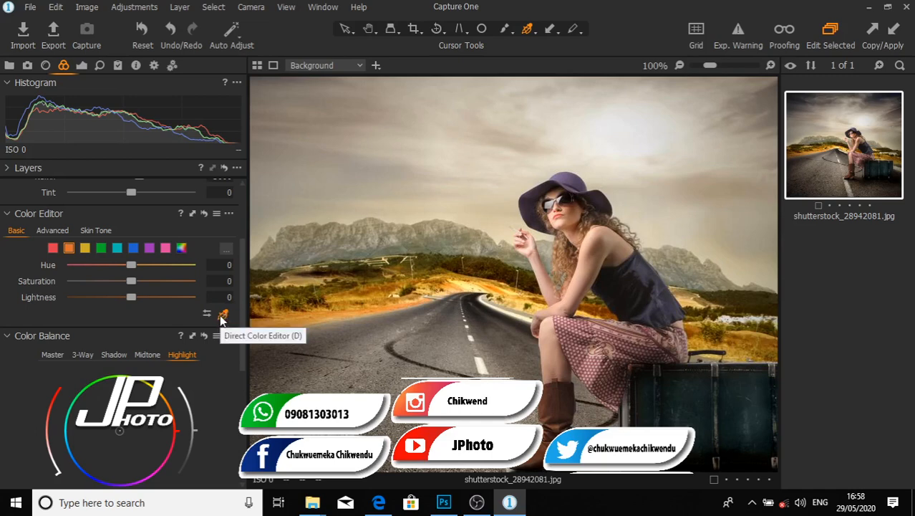
pyautogui.click(222, 316)
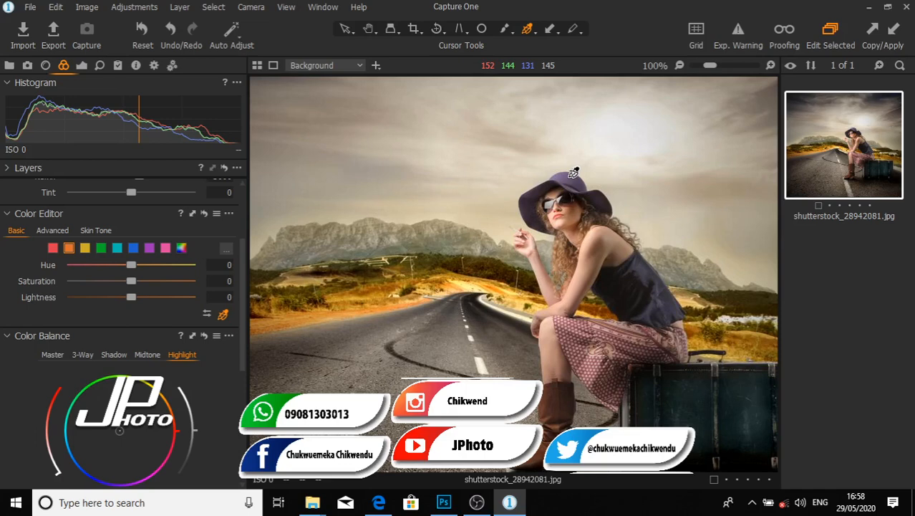
pyautogui.click(574, 173)
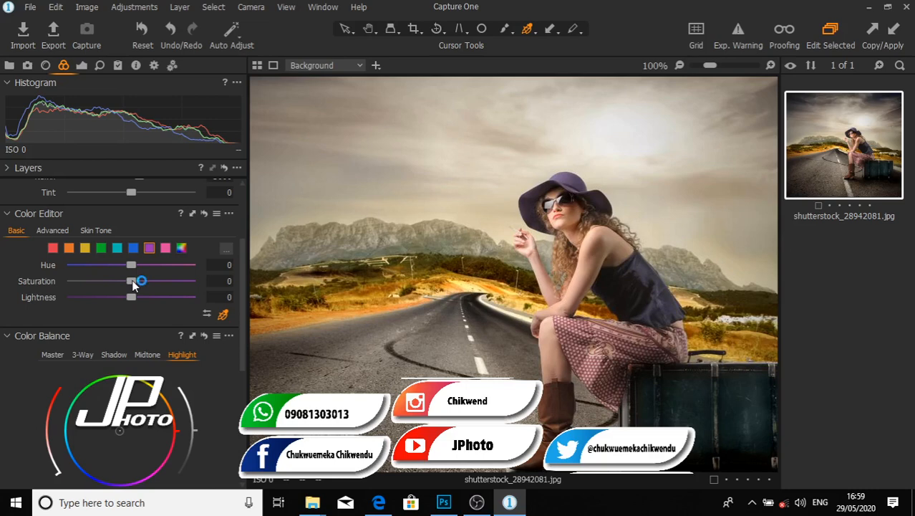
pyautogui.moveTo(133, 282); pyautogui.dragTo(201, 290)
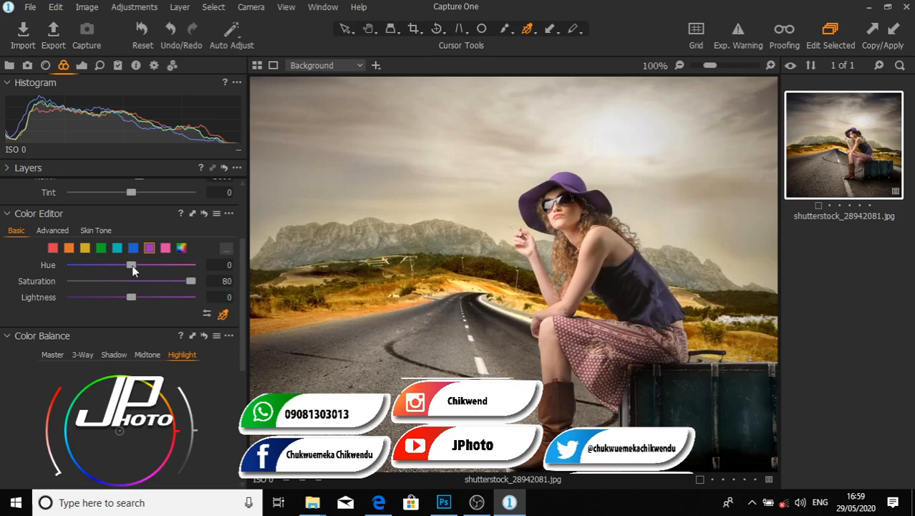
# Step: Set the purple range's hue to 14.5 in the Color Editor
pyautogui.moveTo(132, 266); pyautogui.dragTo(141, 278)
pyautogui.moveTo(142, 279); pyautogui.dragTo(158, 288)
pyautogui.moveTo(160, 288); pyautogui.dragTo(167, 286)
pyautogui.moveTo(165, 283); pyautogui.dragTo(162, 286)
pyautogui.click(161, 283)
pyautogui.click(247, 266)
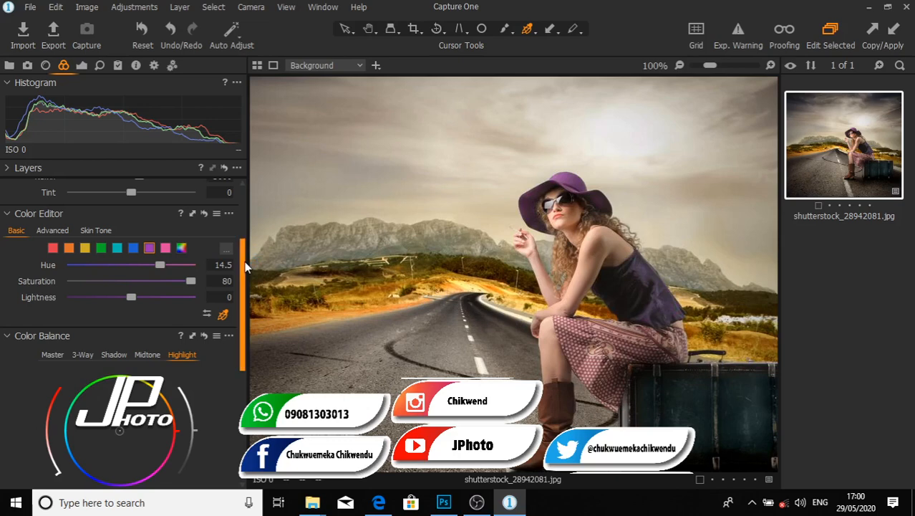
# Step: Slightly raise the highlight brightness in Color Balance, undoing the overly strong adjustment
pyautogui.moveTo(245, 264); pyautogui.dragTo(243, 319)
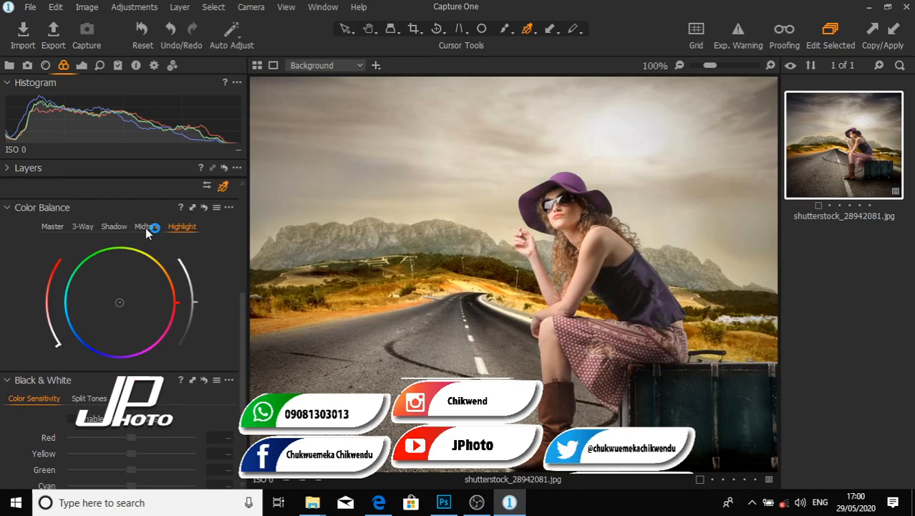
pyautogui.click(182, 227)
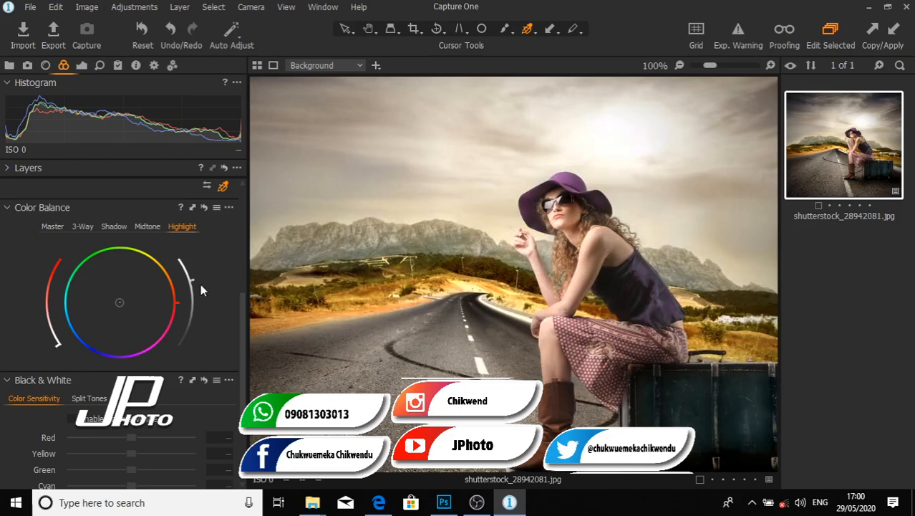
pyautogui.hotkey('ctrl', 'z')
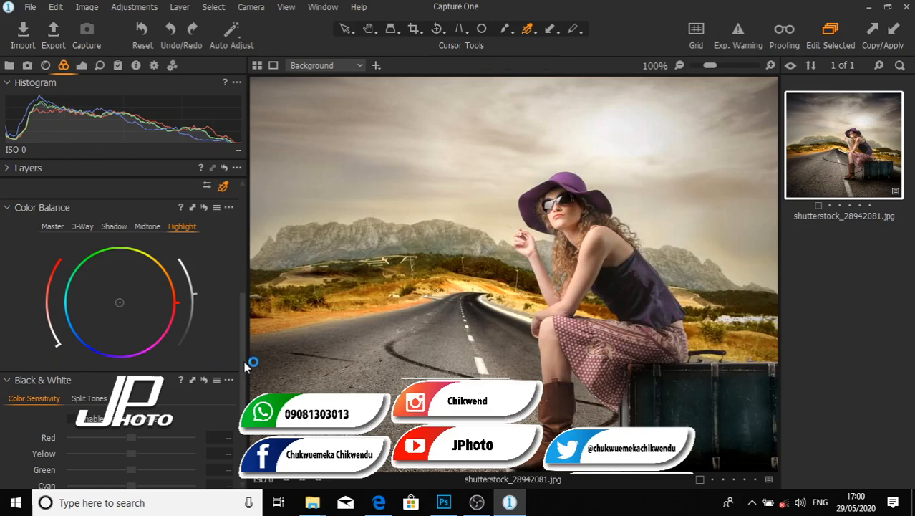
# Step: Adjust the orange range in the Color Editor to saturation 30.6, hue -0.7 and lightness 24.2
pyautogui.scroll(2, 170, 265)
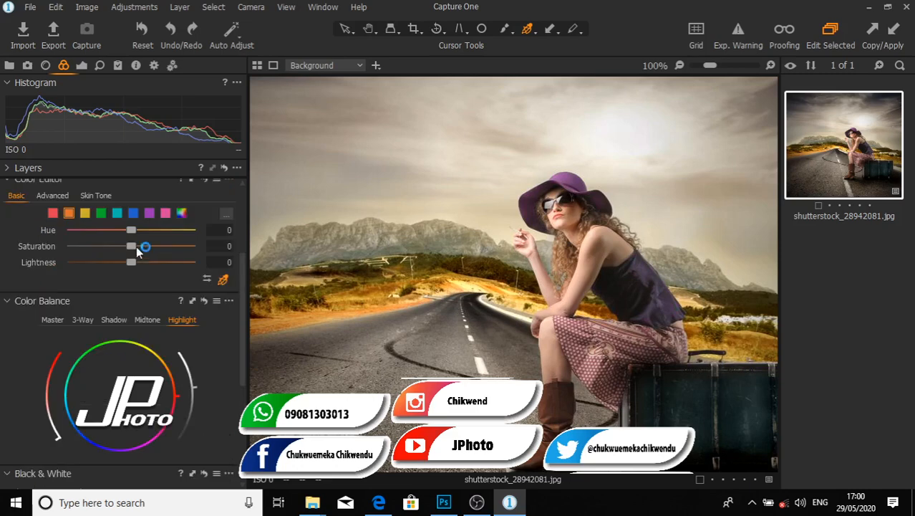
pyautogui.moveTo(132, 245); pyautogui.dragTo(176, 253)
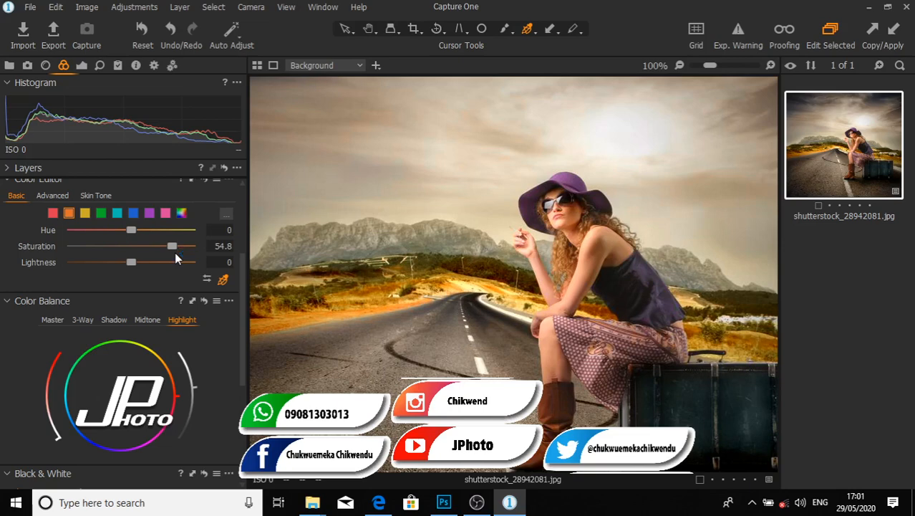
pyautogui.moveTo(172, 247); pyautogui.dragTo(154, 253)
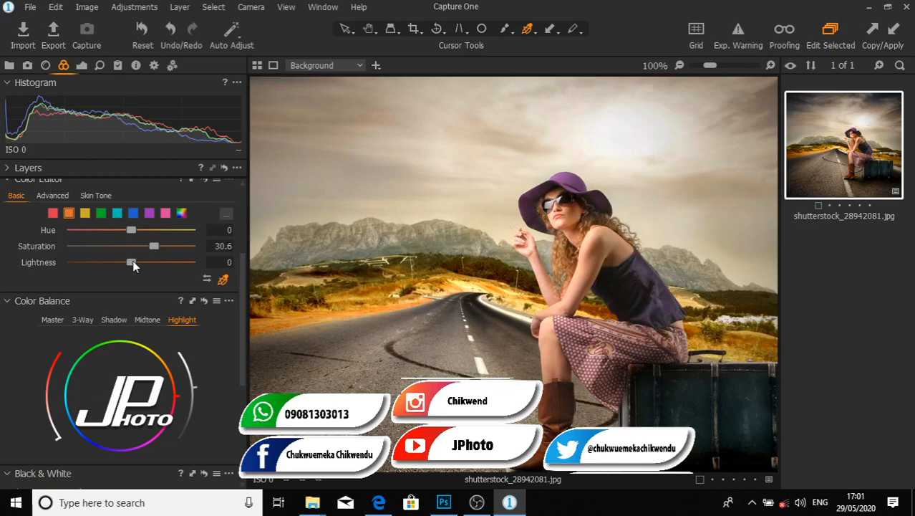
pyautogui.moveTo(131, 230); pyautogui.dragTo(125, 230)
pyautogui.click(128, 234)
pyautogui.moveTo(131, 262)
pyautogui.mouseDown()
pyautogui.moveTo(118, 264)
pyautogui.moveTo(137, 263)
pyautogui.mouseUp()
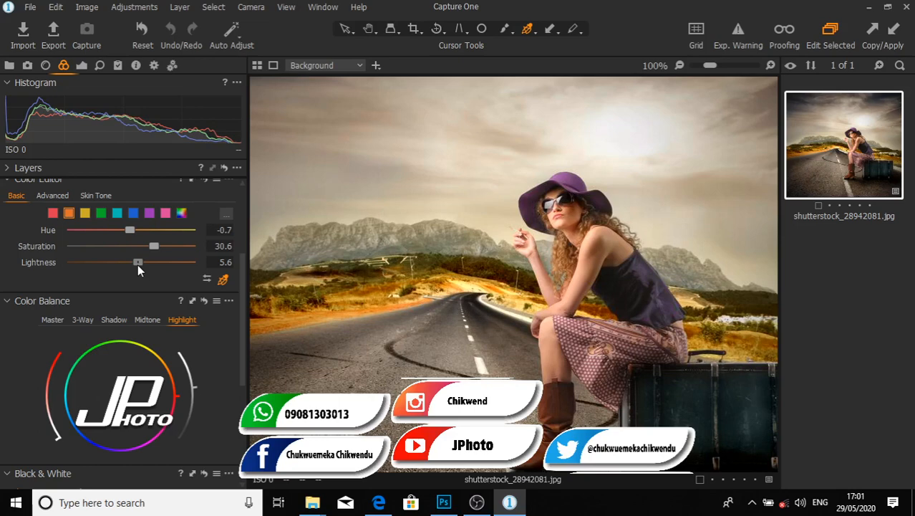
pyautogui.moveTo(138, 263); pyautogui.dragTo(160, 264)
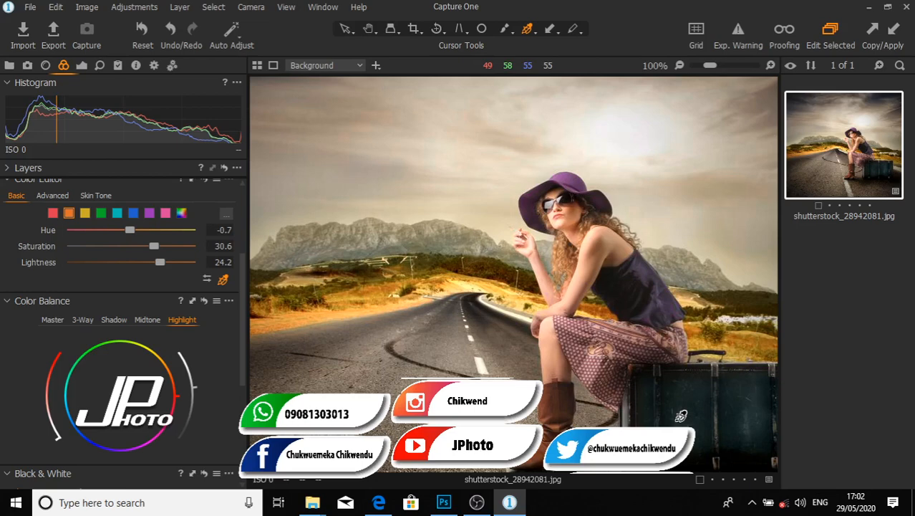
# Step: Sample the suitcase's teal color and set its range to saturation 80 and hue 16.2
pyautogui.click(680, 415)
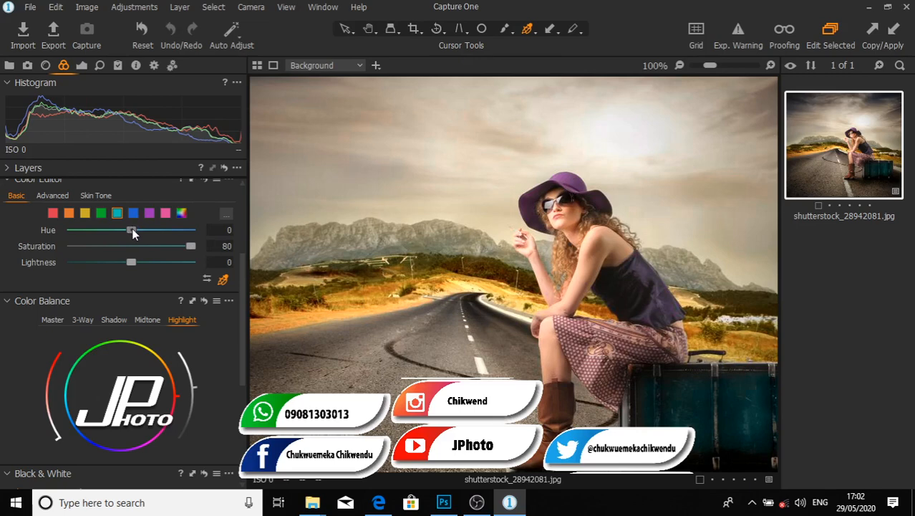
pyautogui.moveTo(132, 232); pyautogui.dragTo(166, 245)
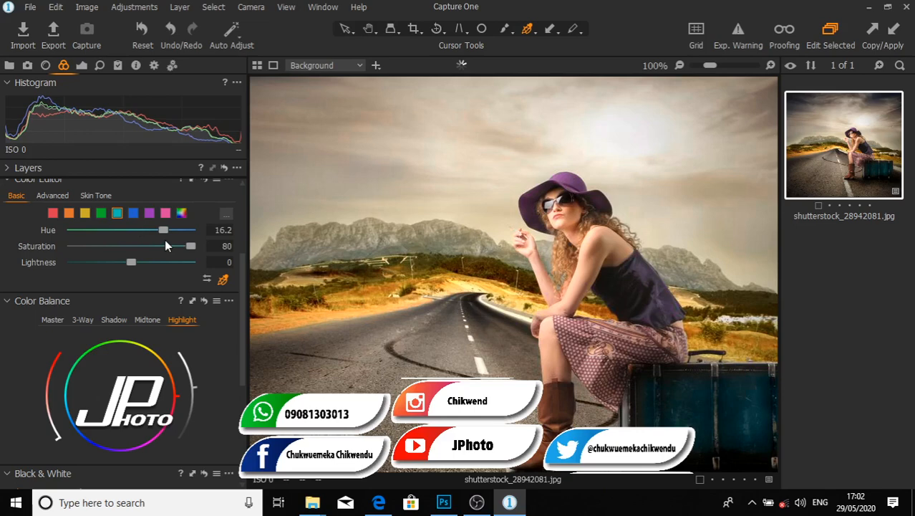
# Step: Sample the yellow of the sky and the green at the mountain's foot, setting saturation to 80 for each range
pyautogui.scroll(1, 224, 317)
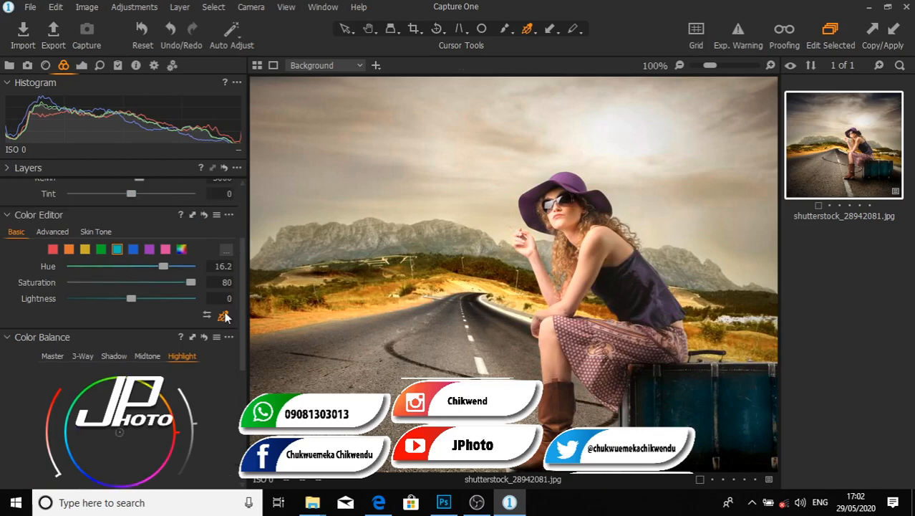
pyautogui.click(224, 316)
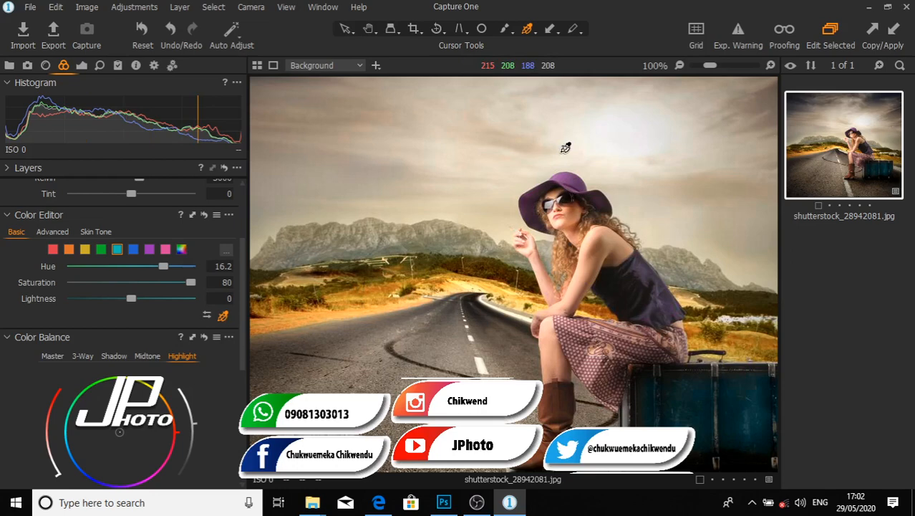
pyautogui.click(434, 76)
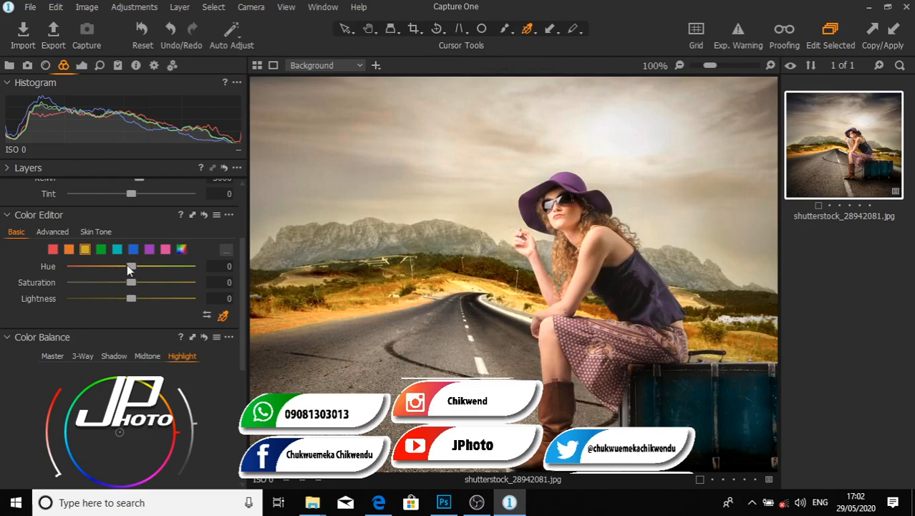
pyautogui.moveTo(131, 282); pyautogui.dragTo(191, 283)
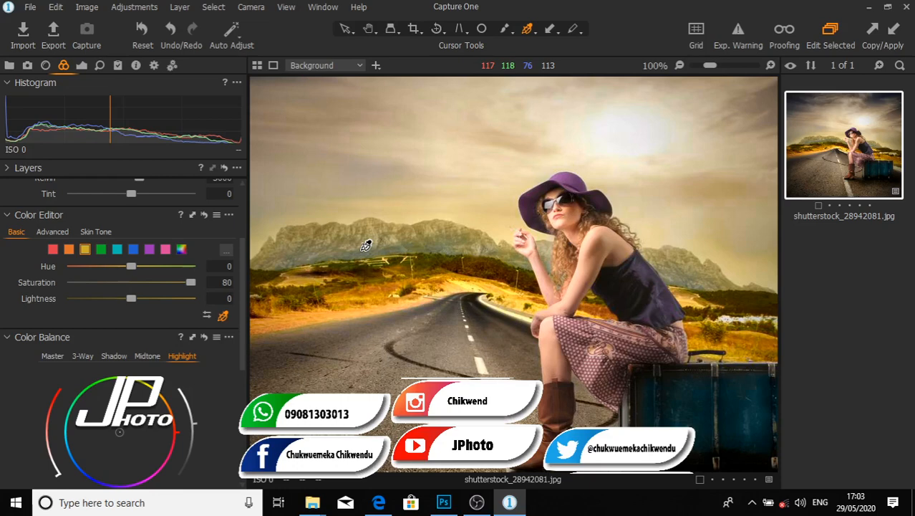
pyautogui.click(294, 259)
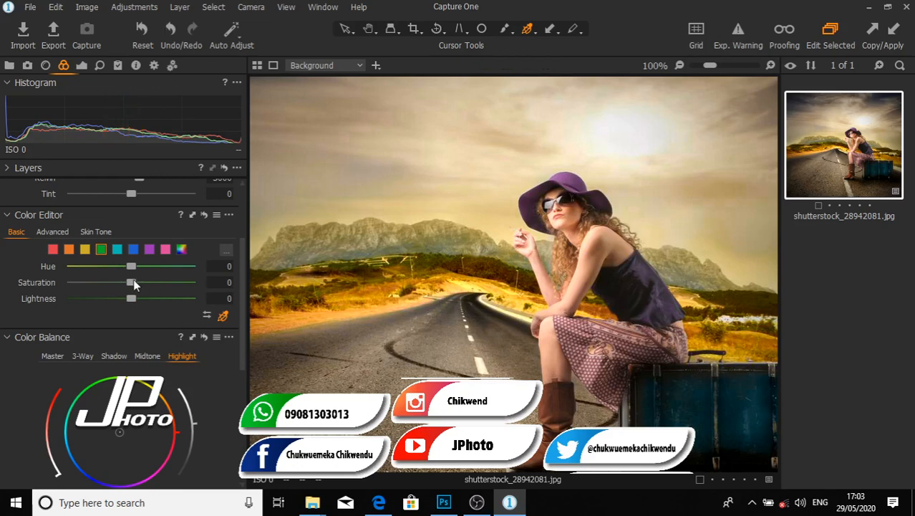
pyautogui.moveTo(141, 280); pyautogui.dragTo(191, 283)
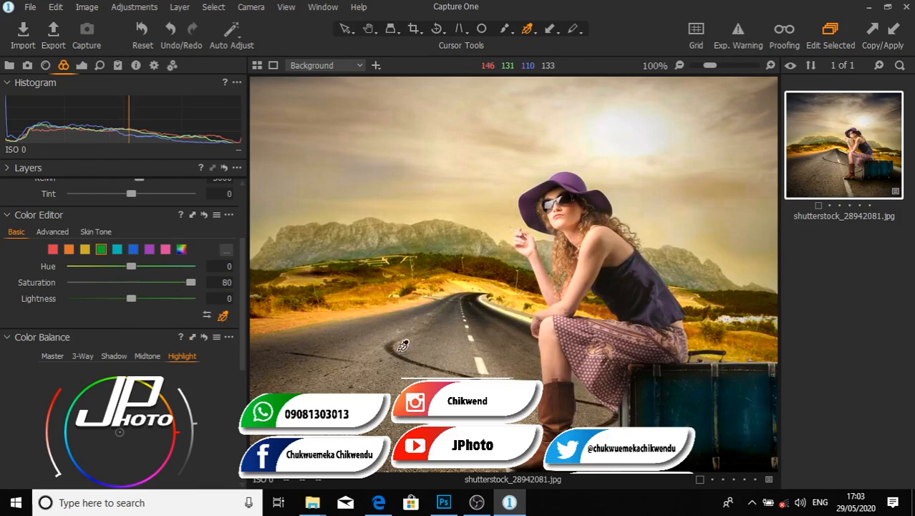
# Step: Sample the road's tones with the Direct Color Editor and set the orange range's saturation to 44
pyautogui.click(384, 387)
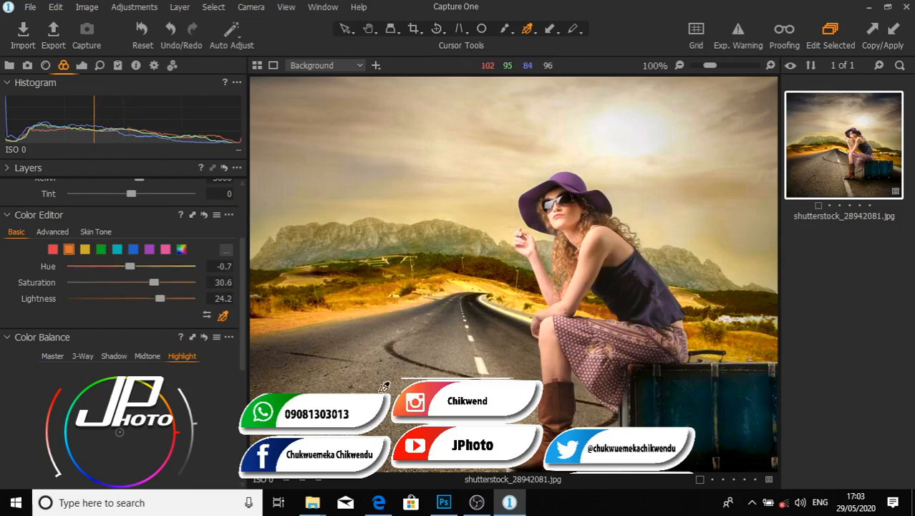
pyautogui.click(474, 296)
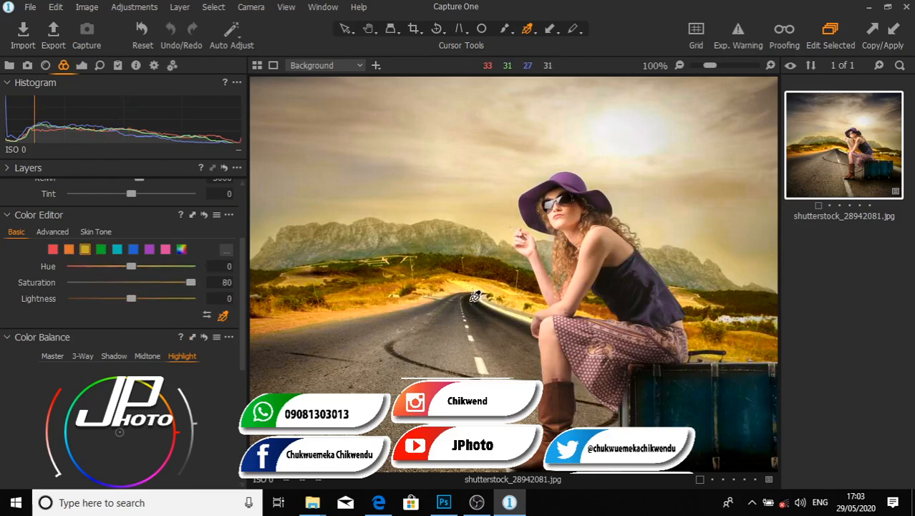
pyautogui.click(475, 296)
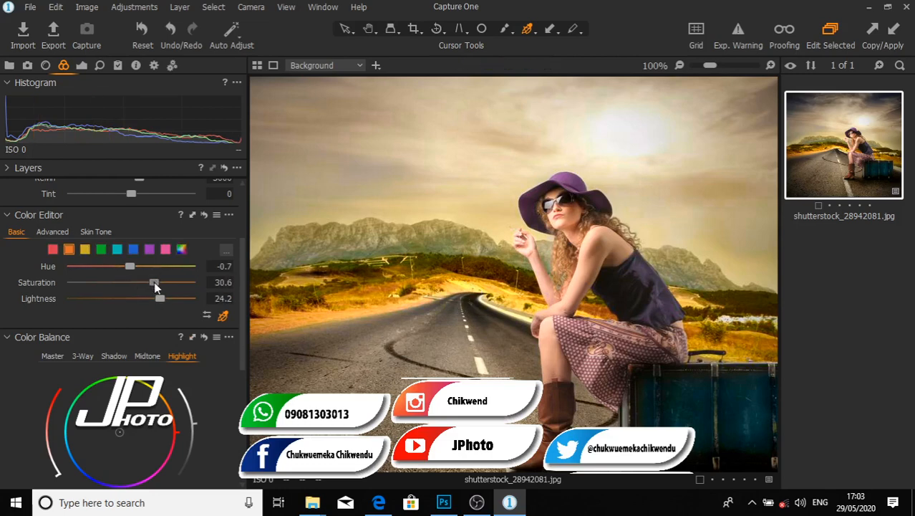
pyautogui.moveTo(154, 283); pyautogui.dragTo(211, 290)
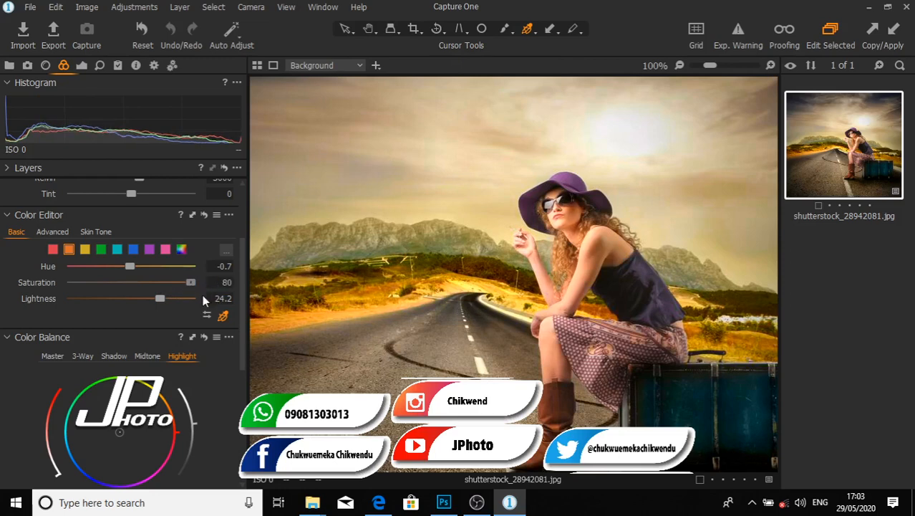
pyautogui.moveTo(190, 282); pyautogui.dragTo(156, 282)
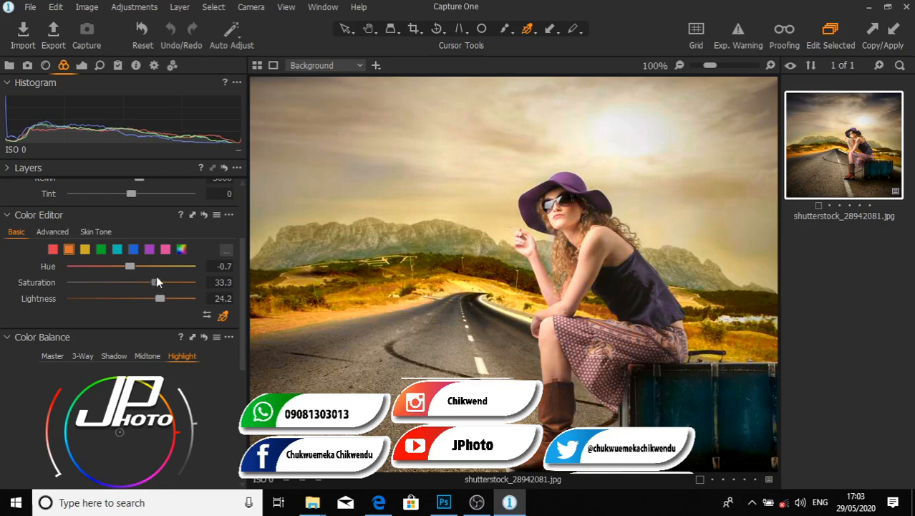
pyautogui.moveTo(156, 278); pyautogui.dragTo(165, 280)
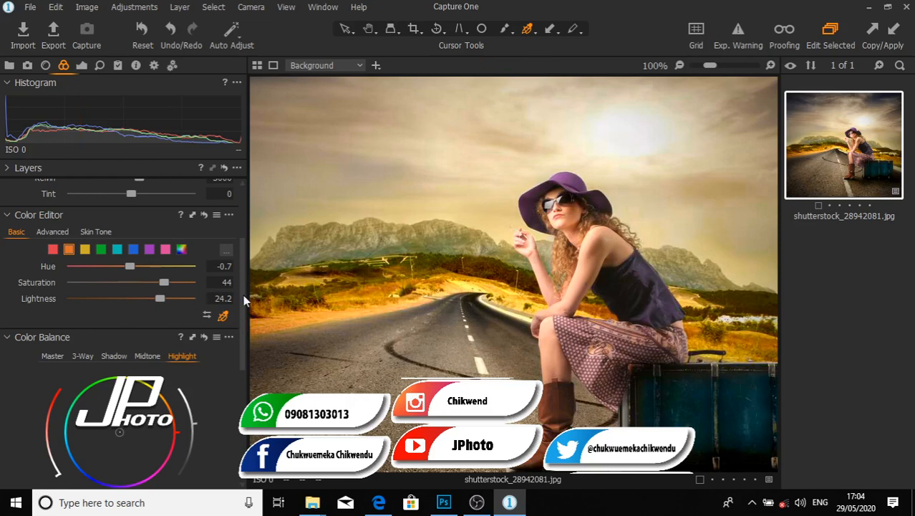
# Step: Darken the photo's shadows by lowering the Shadow lightness in the Color Balance tool
pyautogui.scroll(-1, 243, 318)
pyautogui.moveTo(243, 318); pyautogui.dragTo(238, 292)
pyautogui.click(114, 379)
pyautogui.scroll(-1, 115, 382)
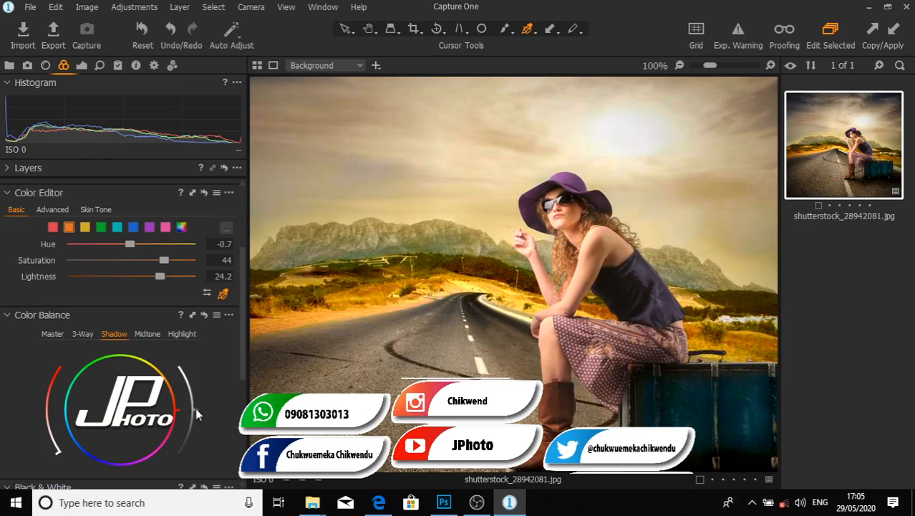
pyautogui.moveTo(195, 411); pyautogui.dragTo(195, 418)
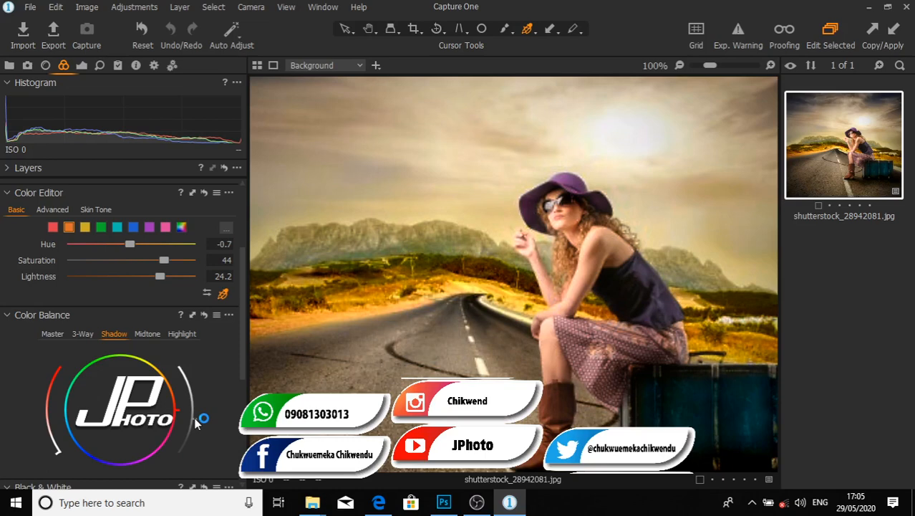
pyautogui.moveTo(195, 418); pyautogui.dragTo(195, 438)
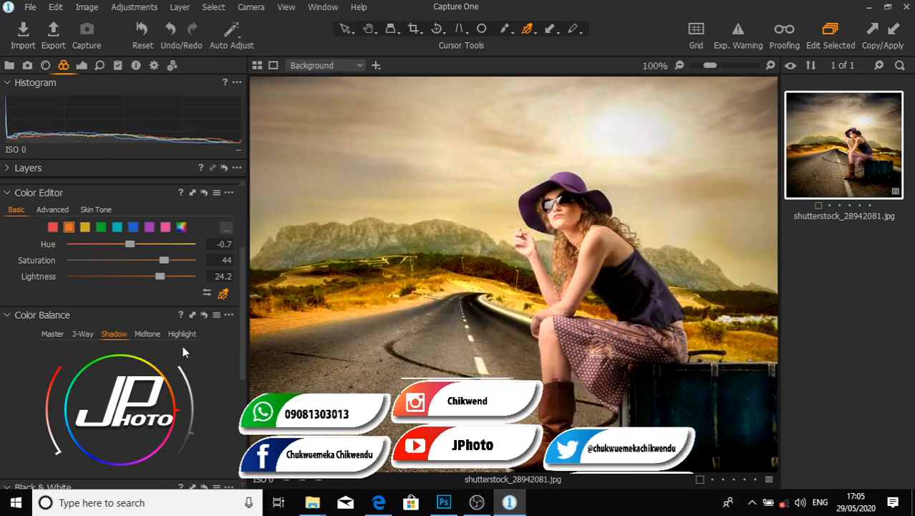
# Step: Lower the Midtone lightness in Color Balance and reduce the Highlight lightness to tone down the bright sky
pyautogui.click(148, 334)
pyautogui.moveTo(196, 408); pyautogui.dragTo(190, 431)
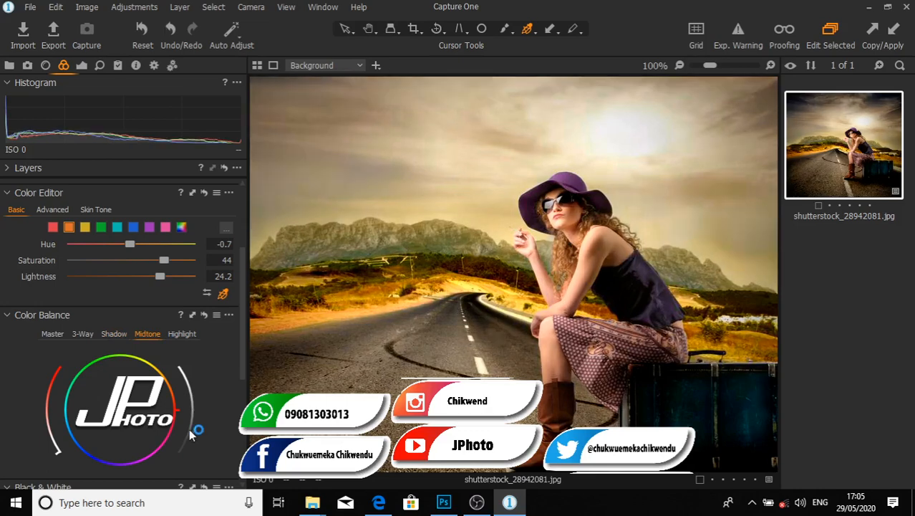
pyautogui.click(183, 334)
pyautogui.moveTo(196, 400); pyautogui.dragTo(196, 396)
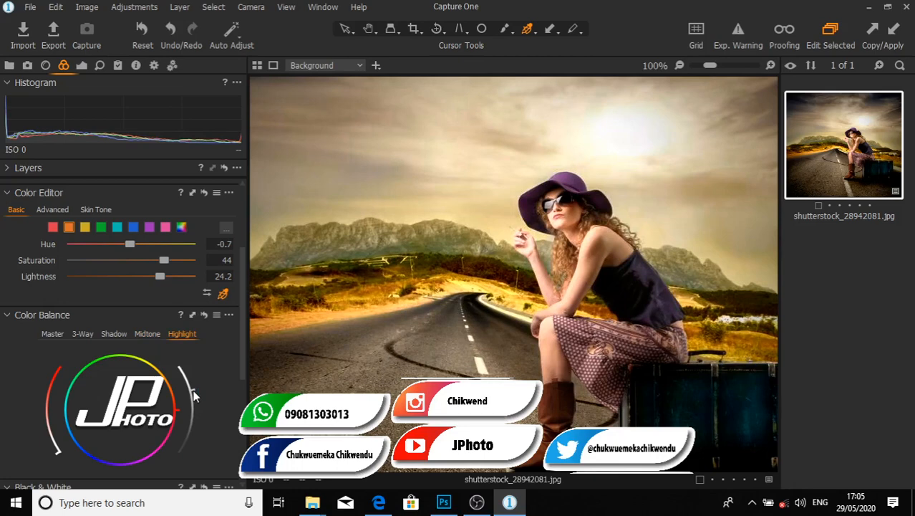
pyautogui.moveTo(195, 396); pyautogui.dragTo(185, 448)
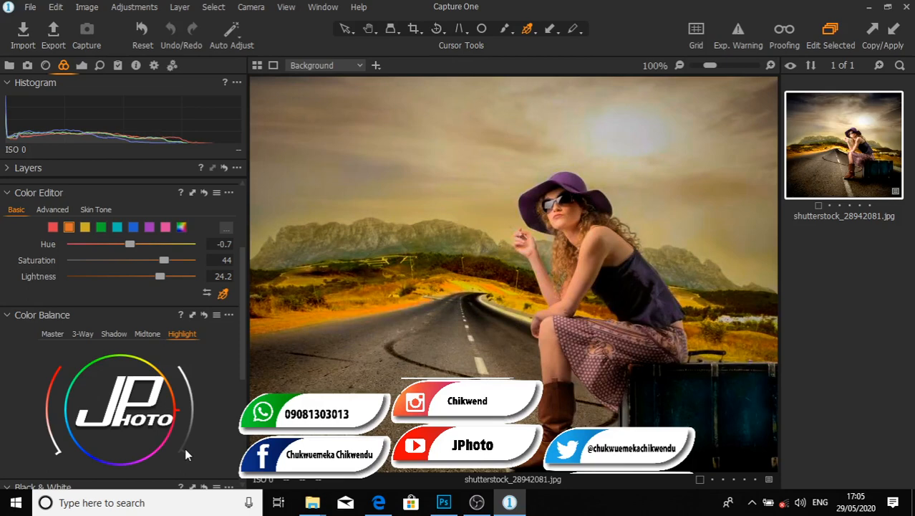
pyautogui.moveTo(185, 448); pyautogui.dragTo(192, 431)
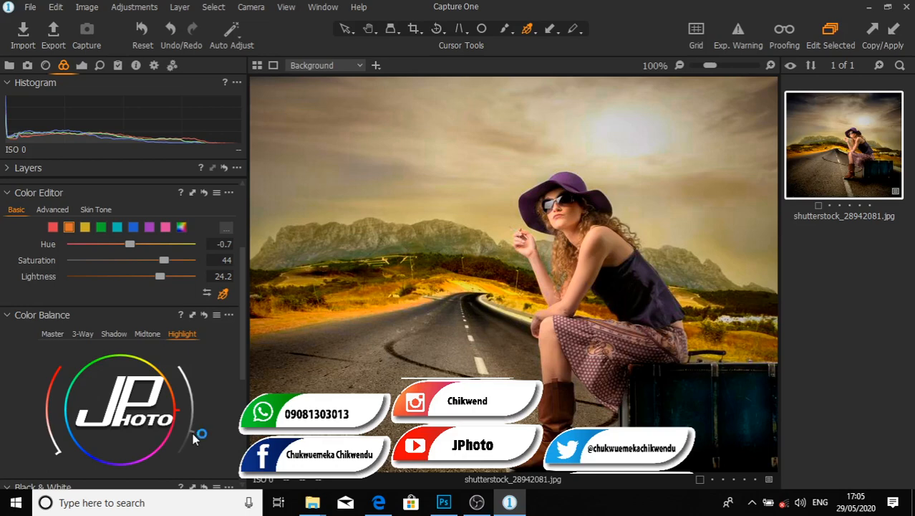
# Step: Create a new unedited variant of the photo and switch between it and the graded variant to compare before and after
pyautogui.rightClick(872, 148)
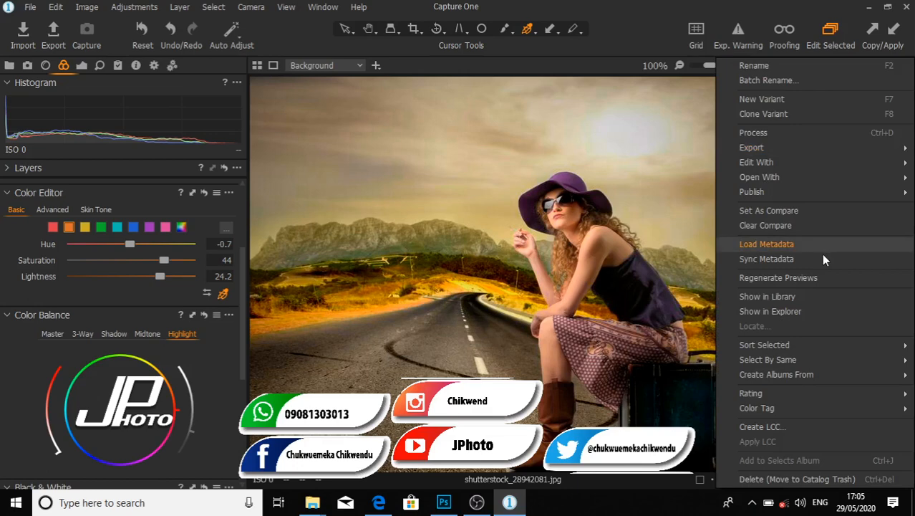
pyautogui.click(799, 99)
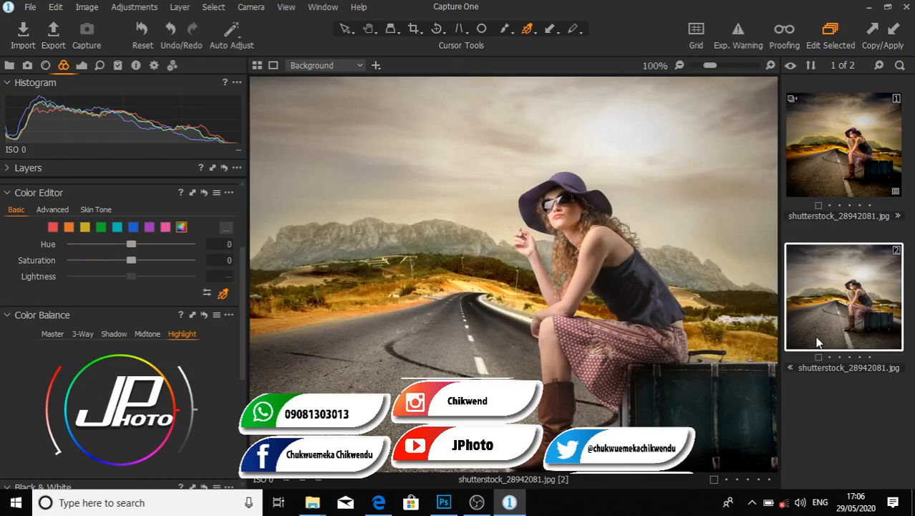
pyautogui.click(843, 152)
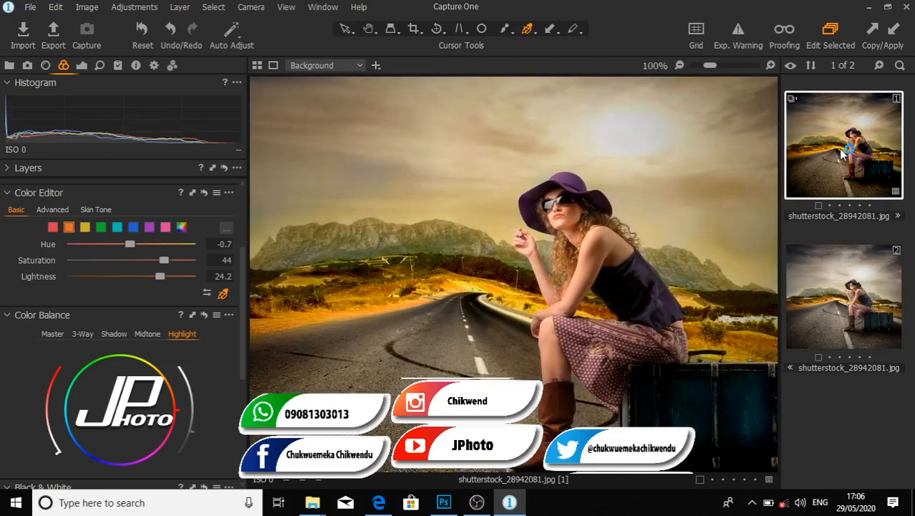
pyautogui.click(842, 285)
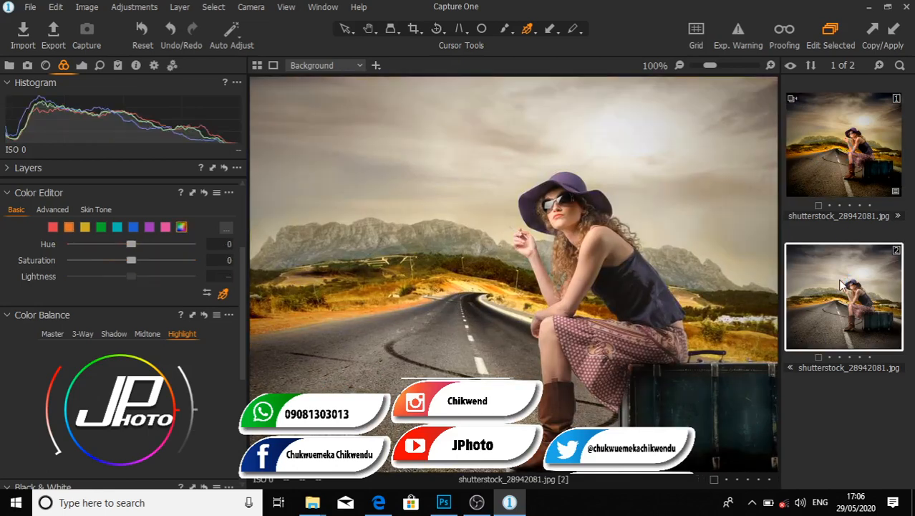
pyautogui.click(833, 174)
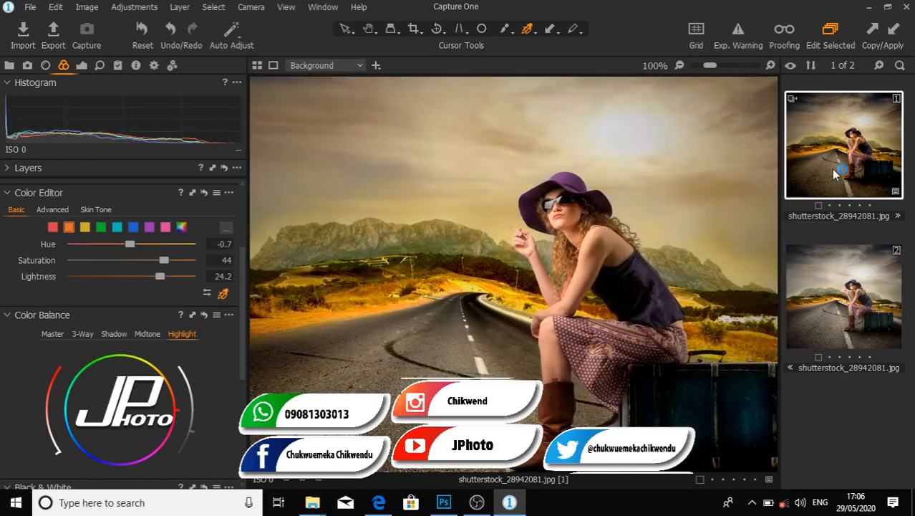
pyautogui.click(828, 264)
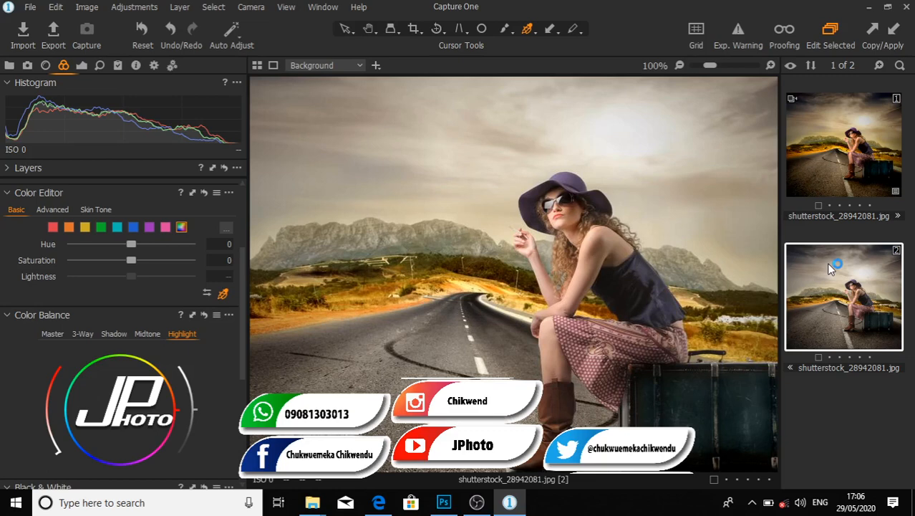
pyautogui.click(829, 173)
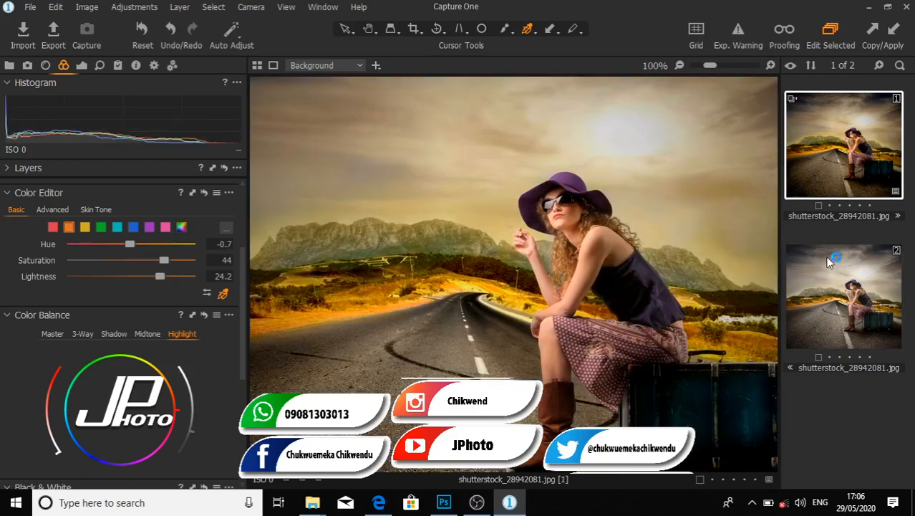
pyautogui.click(830, 263)
pyautogui.click(820, 153)
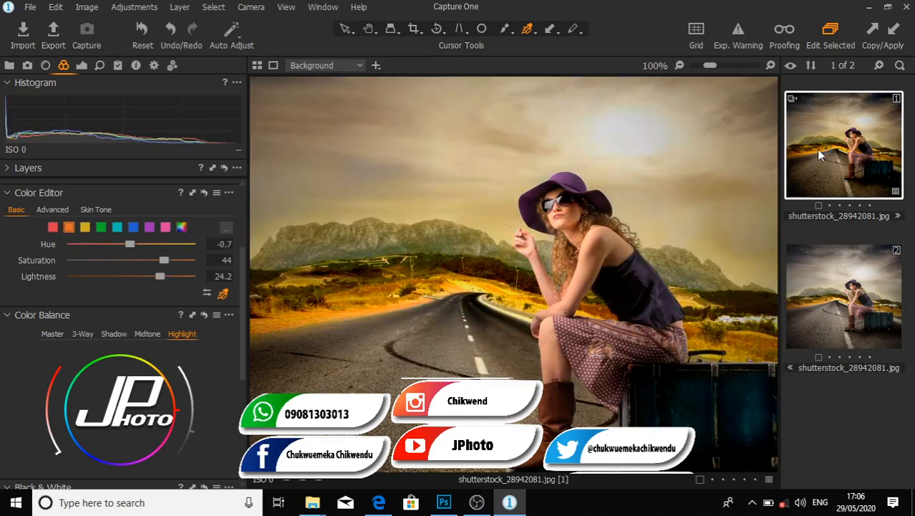